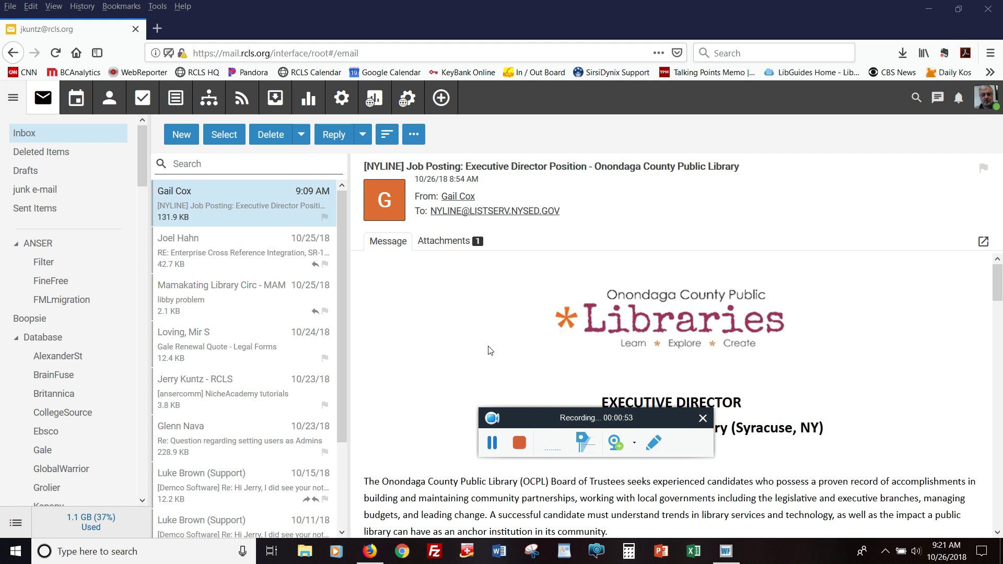
Open a new message, browse the My Contacts recipient list without selecting anyone, and close the message.
{"action": "key", "text": "XF86AudioRaiseVolume"}
{"action": "left_click", "coordinate": [189, 143]}
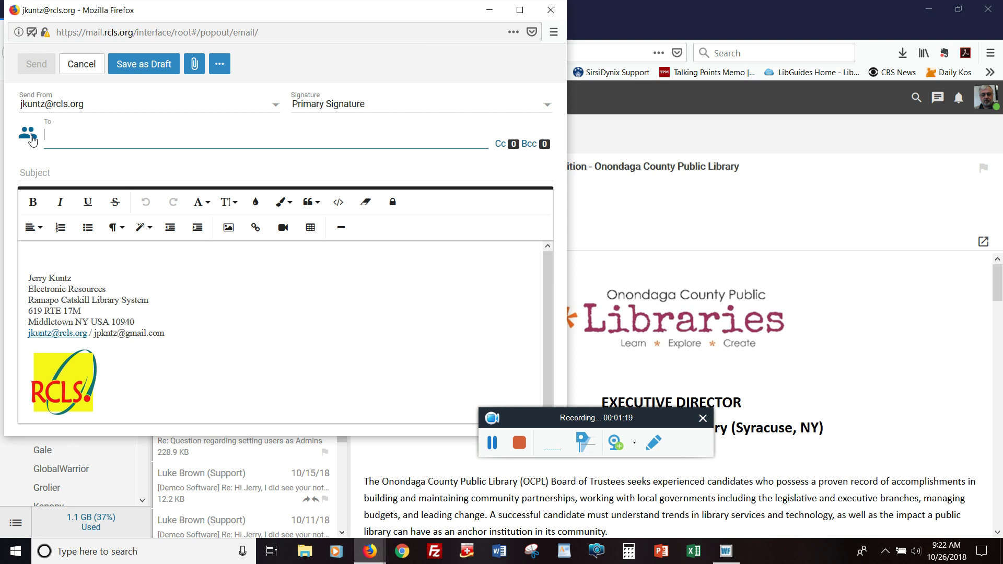
{"action": "left_click", "coordinate": [31, 138]}
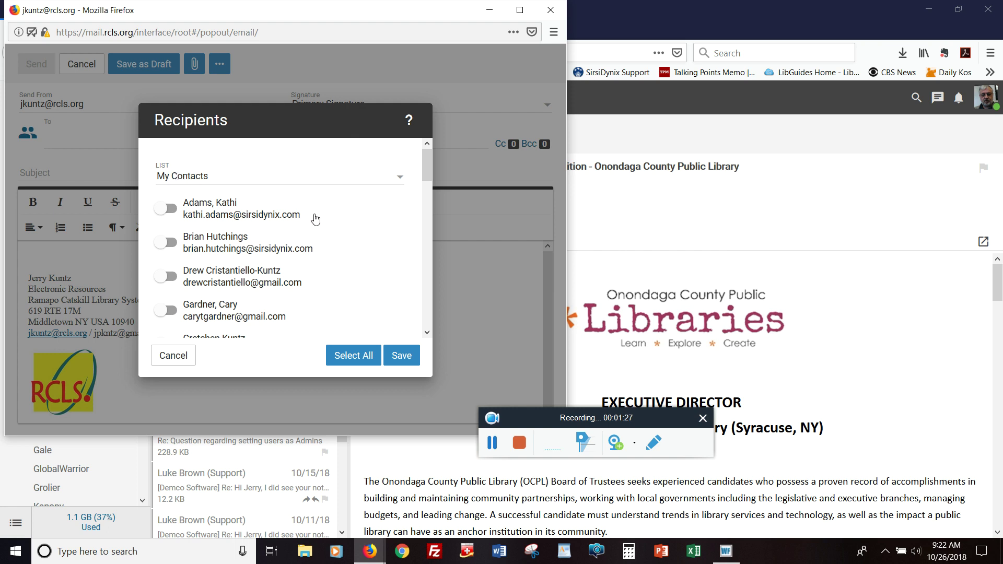
{"action": "scroll", "coordinate": [368, 197], "scroll_direction": "down", "scroll_amount": 5}
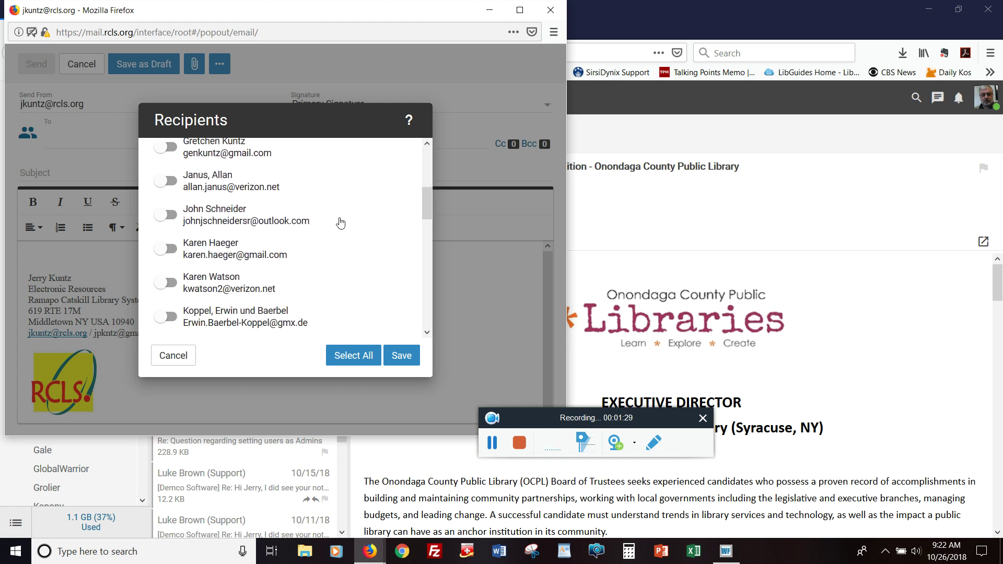
{"action": "left_click", "coordinate": [169, 356]}
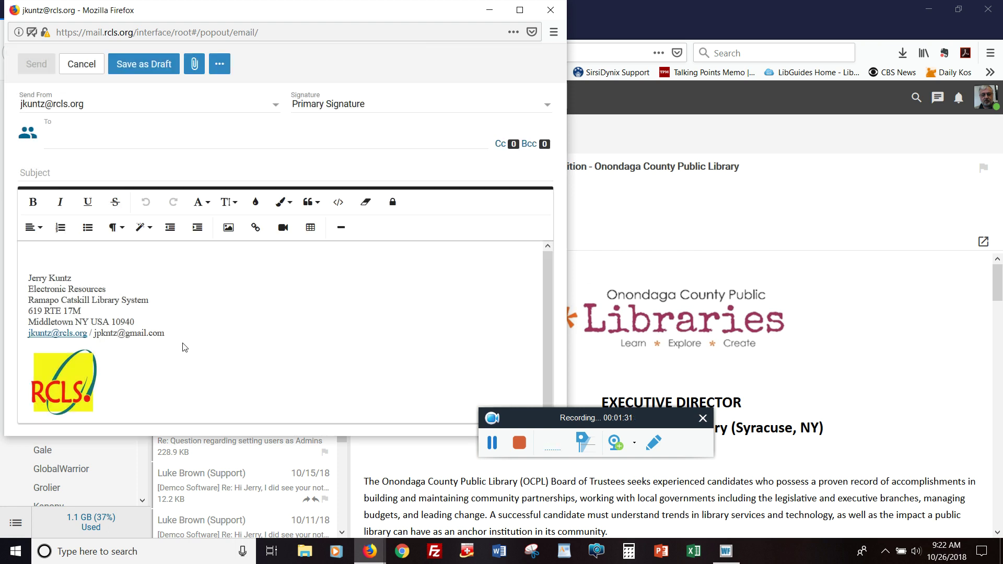
{"action": "left_click", "coordinate": [551, 11]}
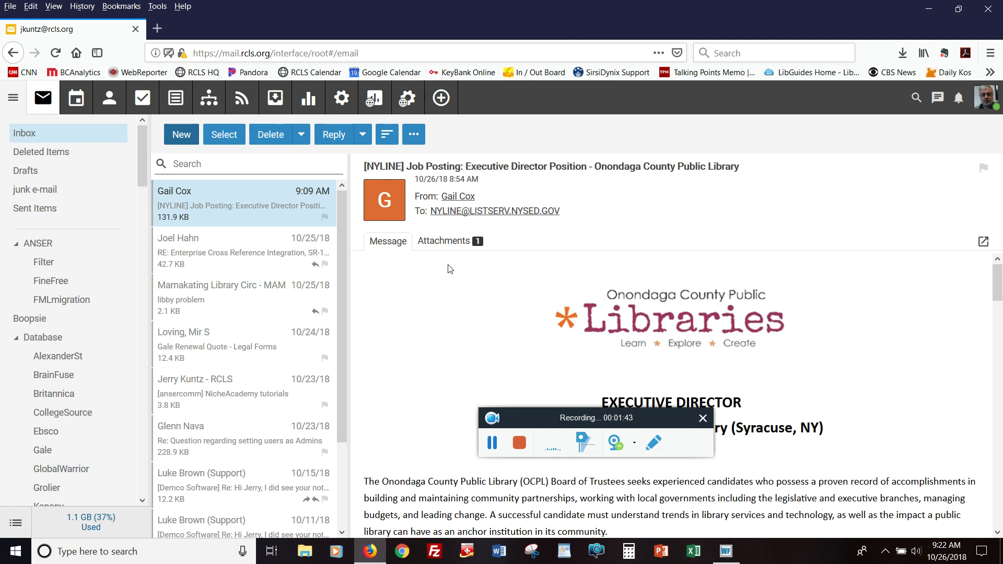
Open the Add Contact form for the sender of the job posting message, review its prefilled fields, and leave without saving.
{"action": "left_click", "coordinate": [461, 197]}
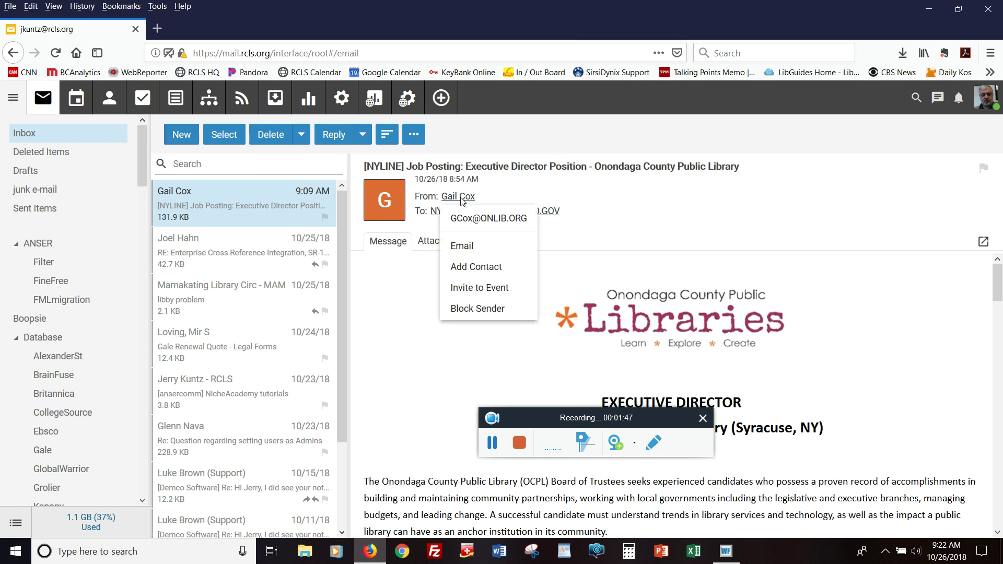
{"action": "left_click", "coordinate": [467, 267]}
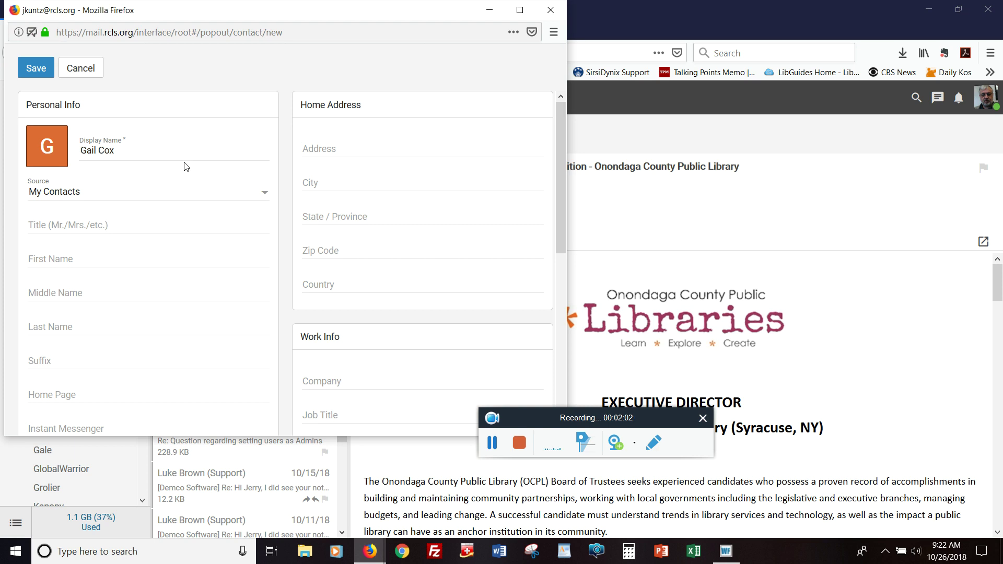
{"action": "scroll", "coordinate": [136, 156], "scroll_direction": "down", "scroll_amount": 5}
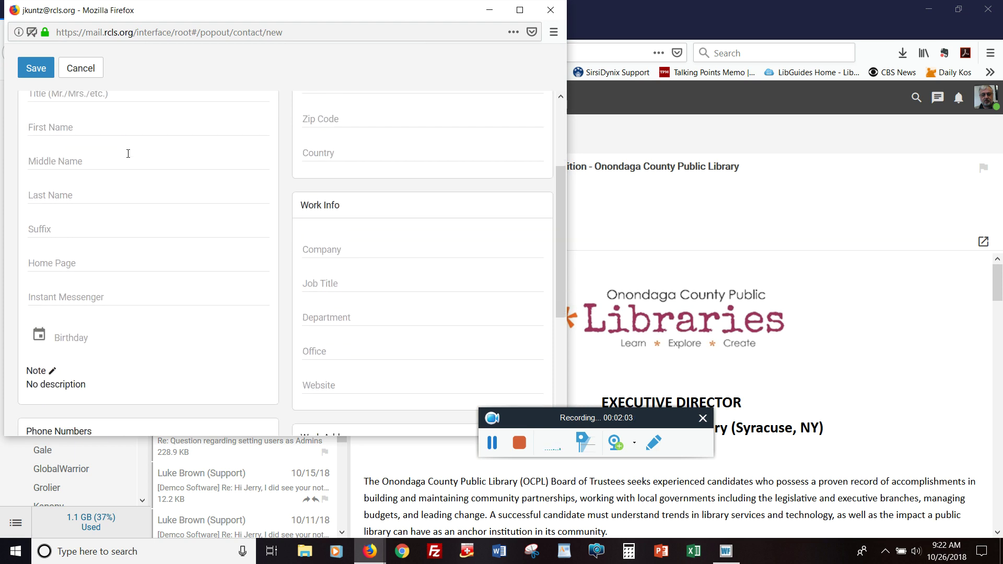
{"action": "scroll", "coordinate": [128, 154], "scroll_direction": "down", "scroll_amount": 2}
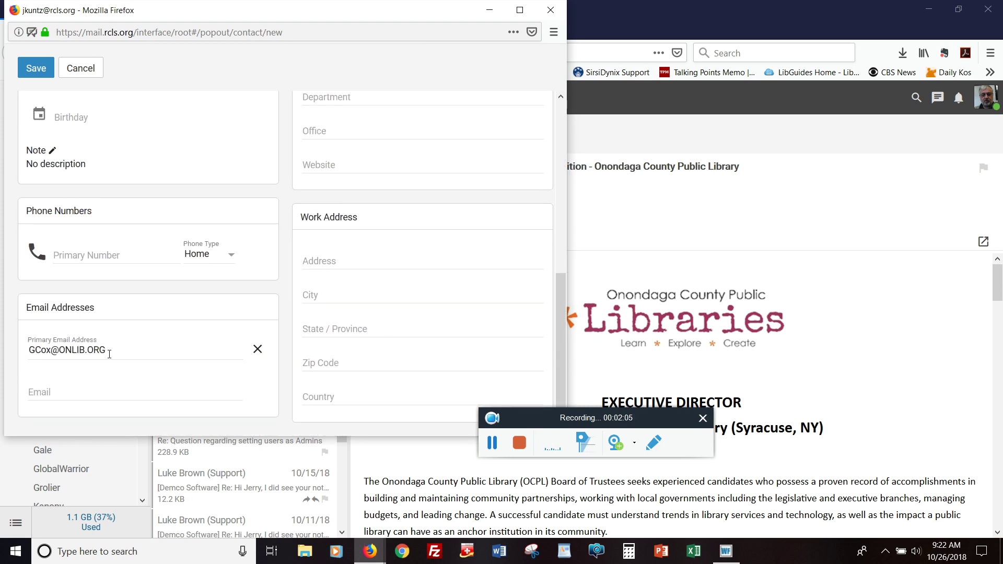
{"action": "scroll", "coordinate": [166, 324], "scroll_direction": "up", "scroll_amount": 7}
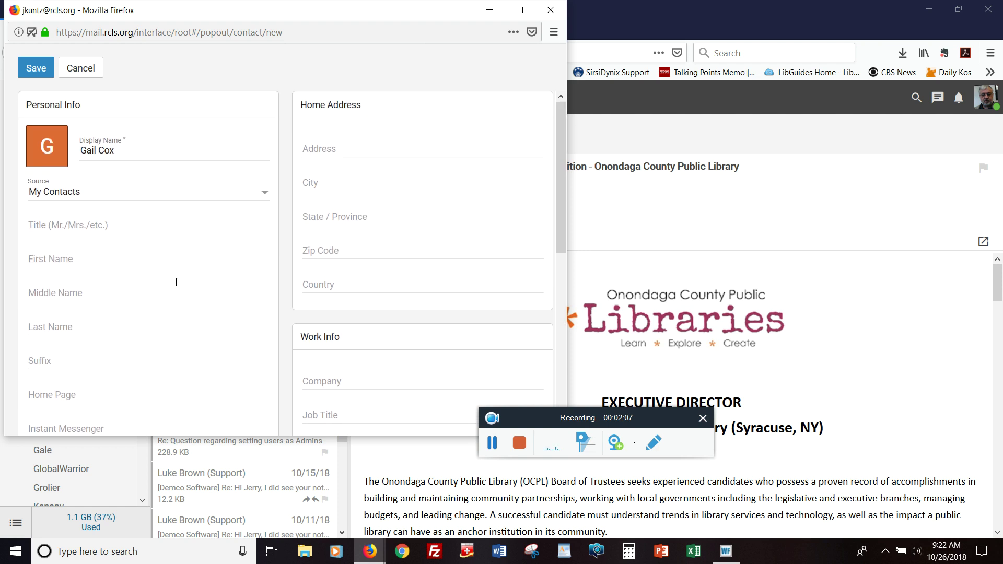
{"action": "scroll", "coordinate": [179, 281], "scroll_direction": "down", "scroll_amount": 6}
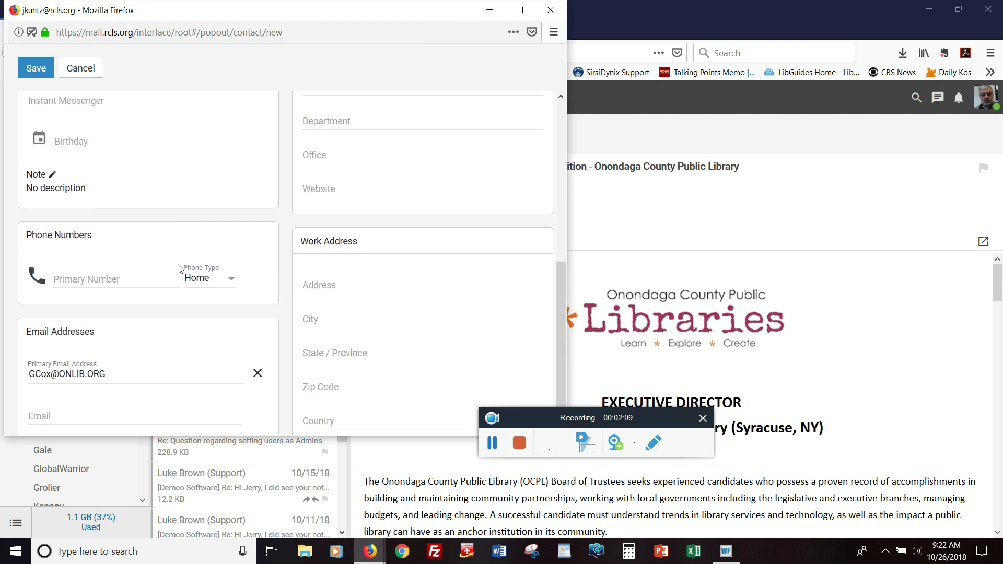
{"action": "scroll", "coordinate": [180, 260], "scroll_direction": "up", "scroll_amount": 4}
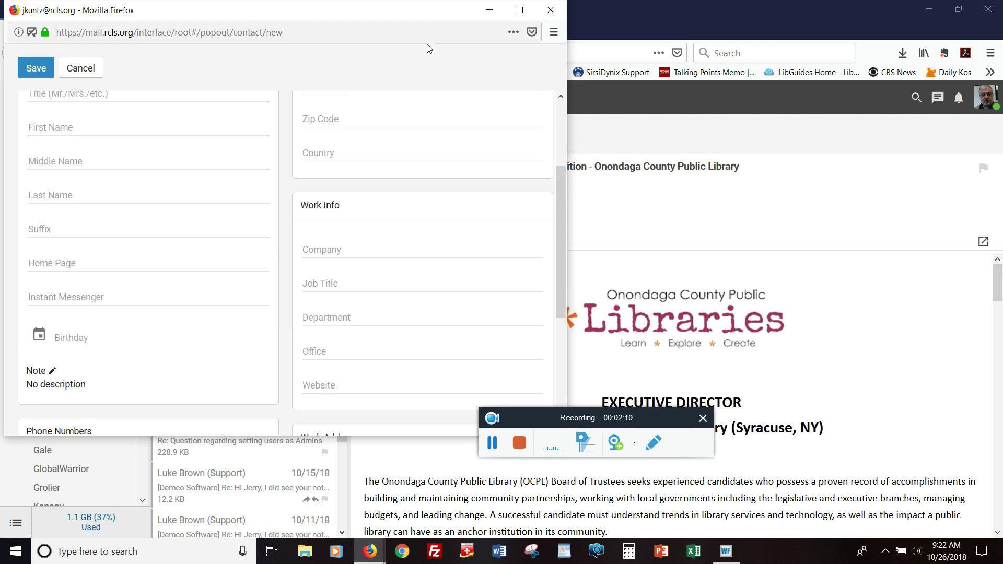
{"action": "left_click", "coordinate": [547, 12]}
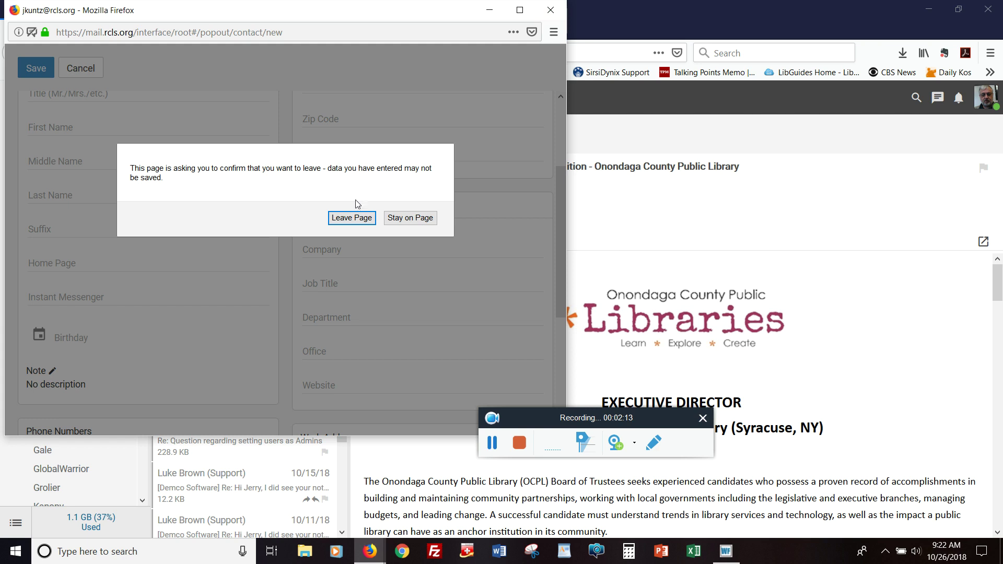
{"action": "left_click", "coordinate": [352, 218]}
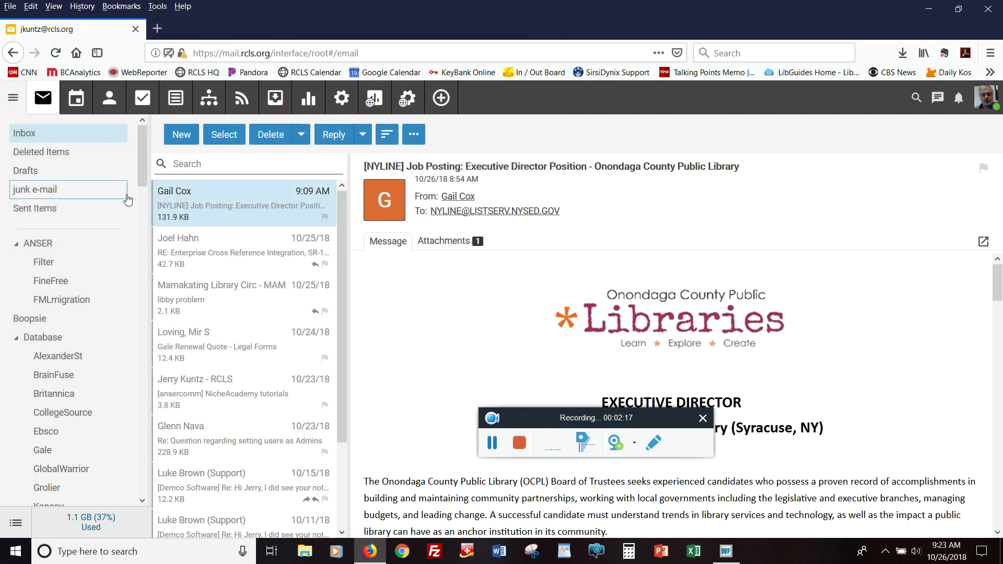
Go to the contacts area, examine the fields of a blank new contact form, and close it.
{"action": "left_click", "coordinate": [111, 104]}
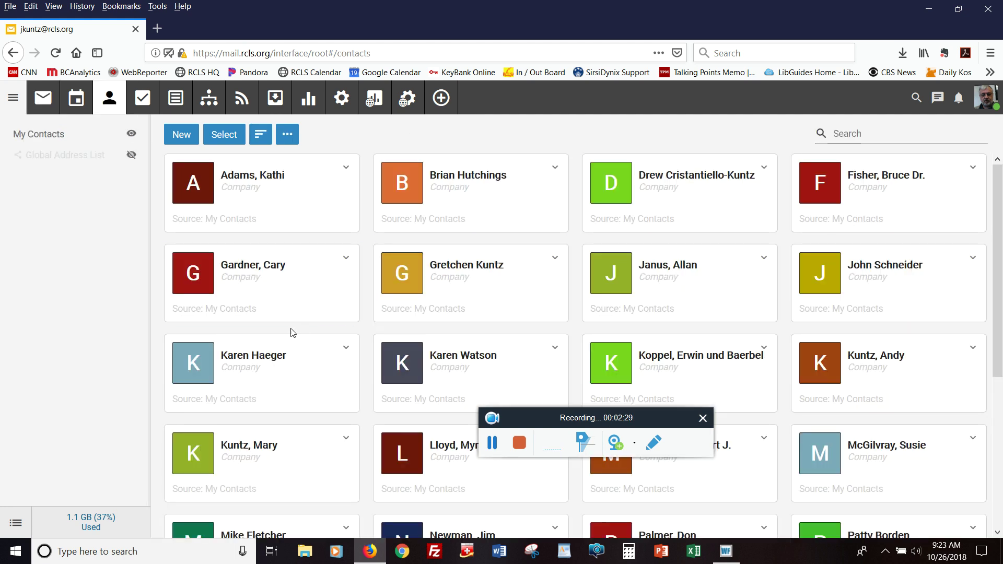
{"action": "left_click", "coordinate": [181, 137]}
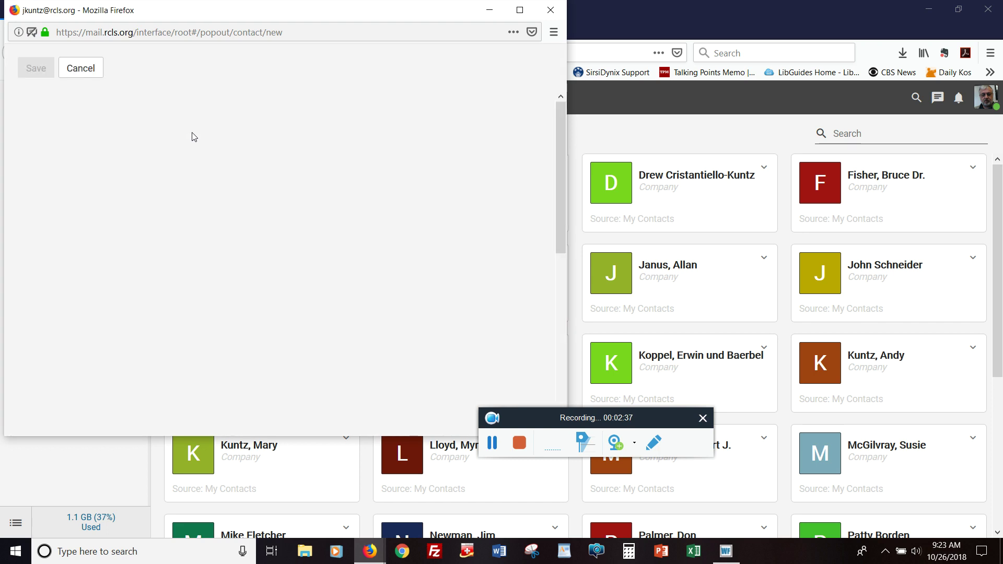
{"action": "scroll", "coordinate": [127, 147], "scroll_direction": "down", "scroll_amount": 7}
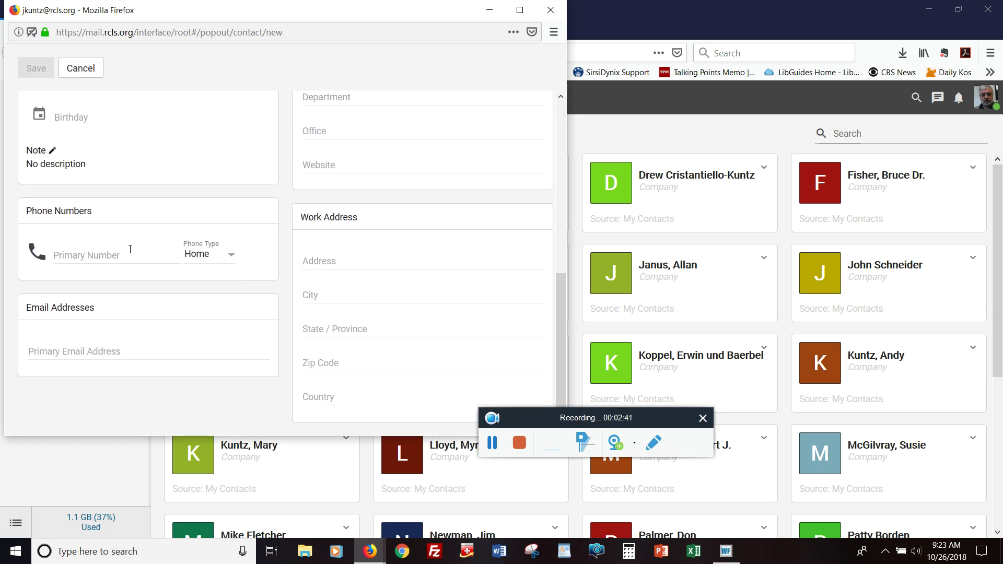
{"action": "scroll", "coordinate": [130, 261], "scroll_direction": "up", "scroll_amount": 8}
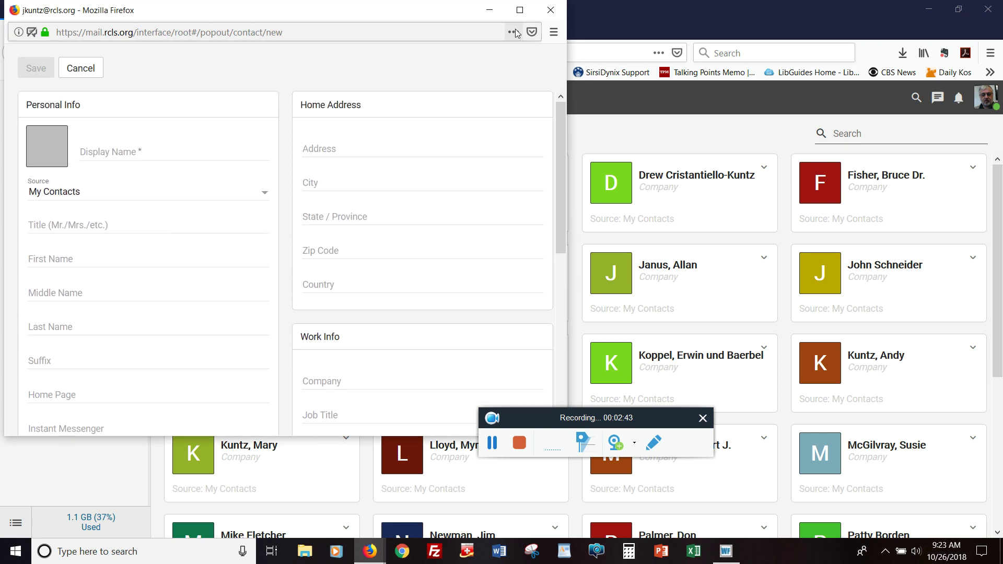
{"action": "left_click", "coordinate": [551, 13]}
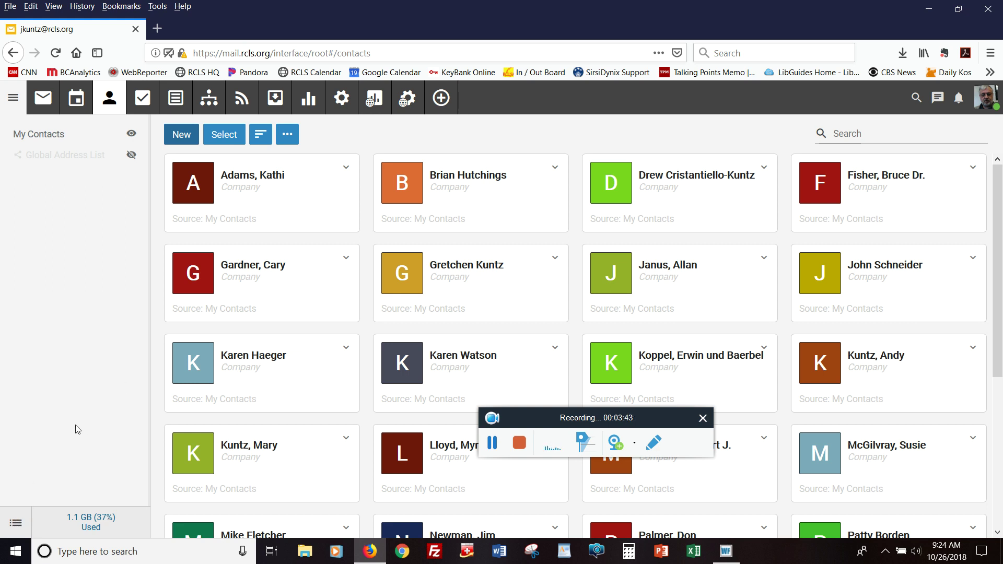
Create a new contact category named SirsiDynix.
{"action": "left_click", "coordinate": [16, 527]}
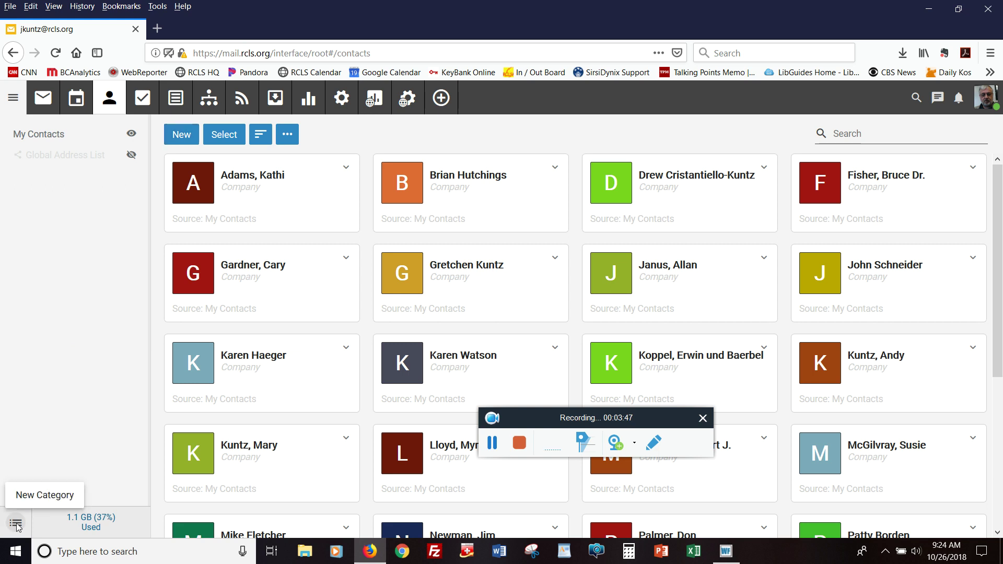
{"action": "left_click", "coordinate": [35, 498]}
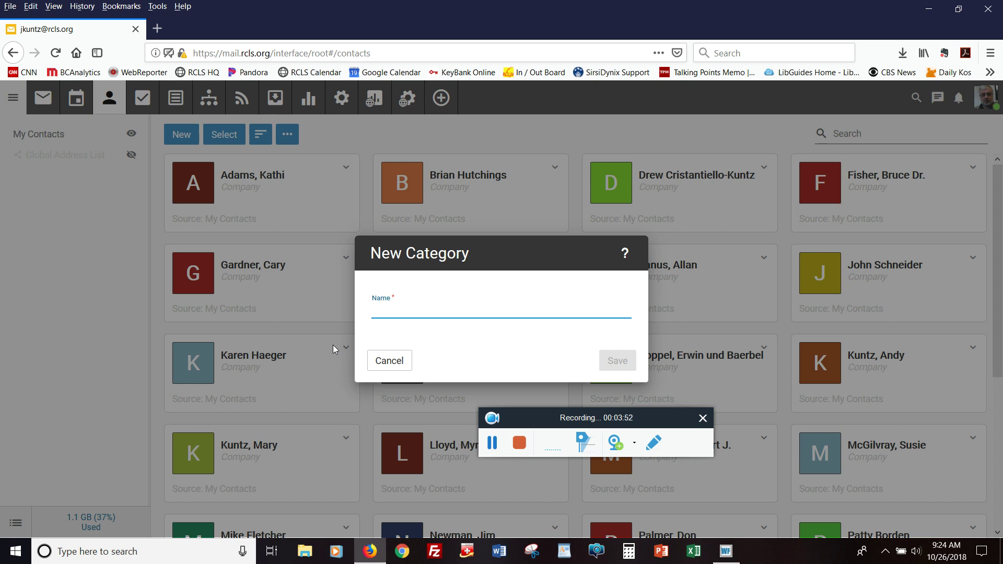
{"action": "type", "text": "Sirs"}
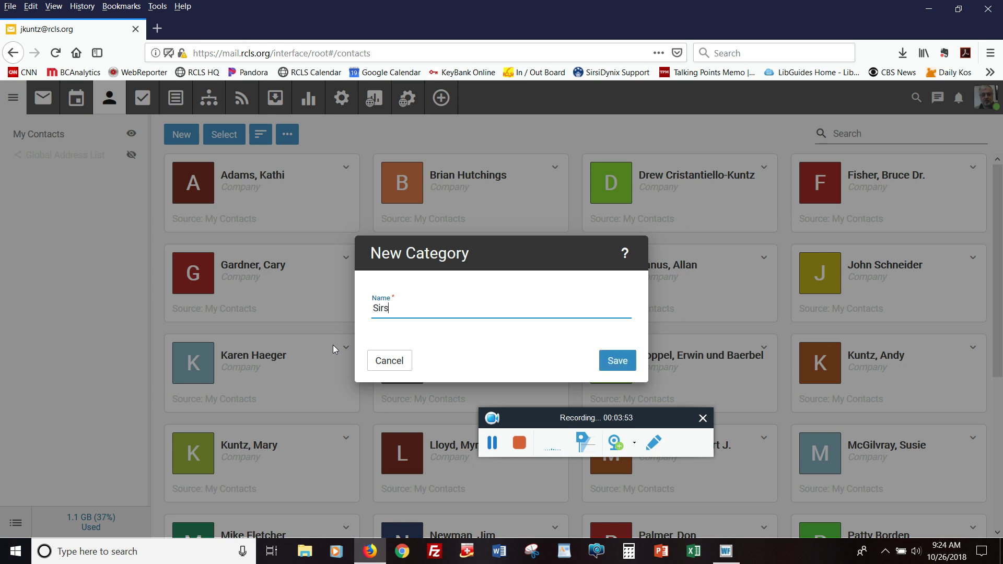
{"action": "type", "text": "iDynix"}
{"action": "left_click", "coordinate": [615, 360]}
Create another contact category named Database Vendors.
{"action": "left_click", "coordinate": [16, 524]}
{"action": "left_click", "coordinate": [39, 513]}
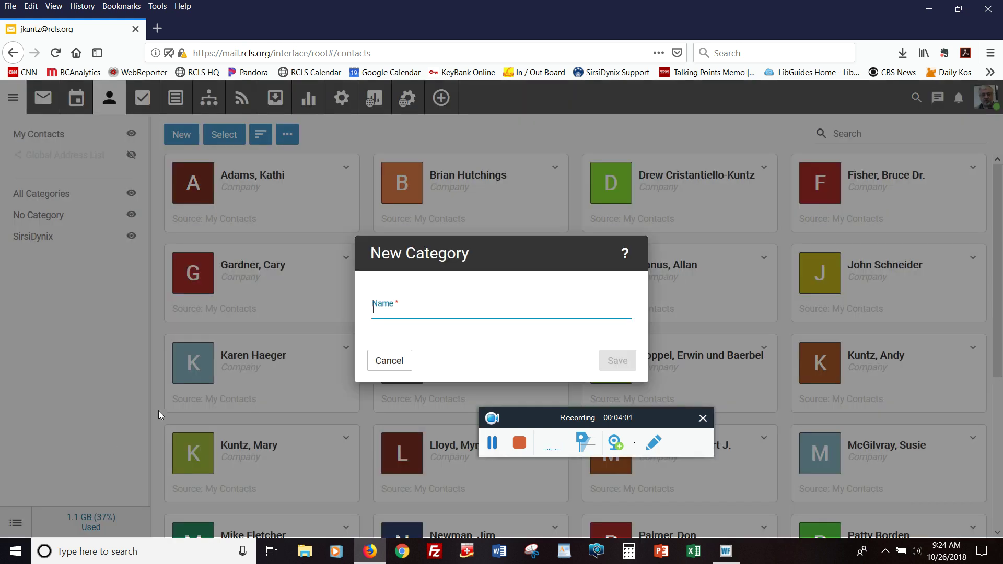
{"action": "type", "text": "D"}
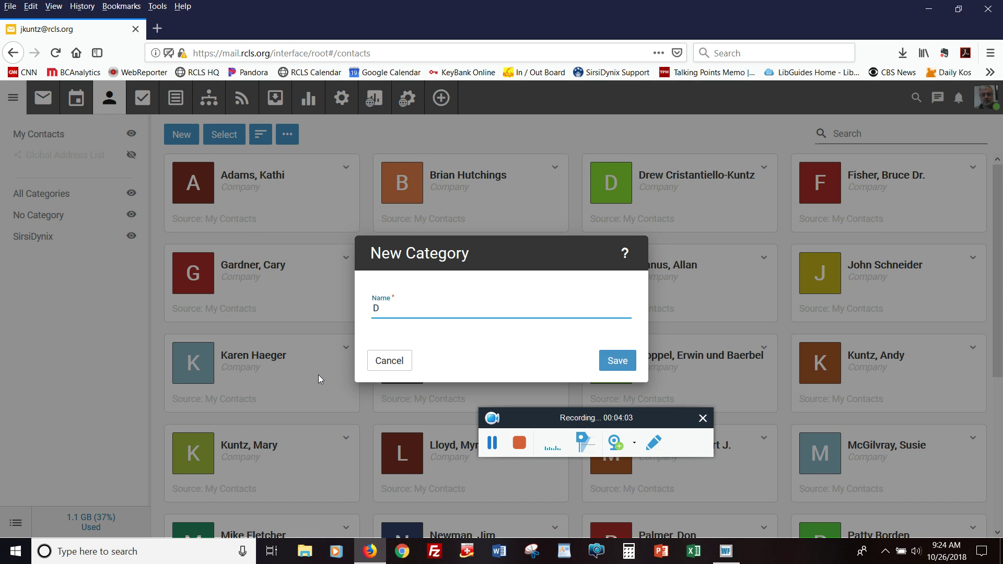
{"action": "type", "text": "atabase "}
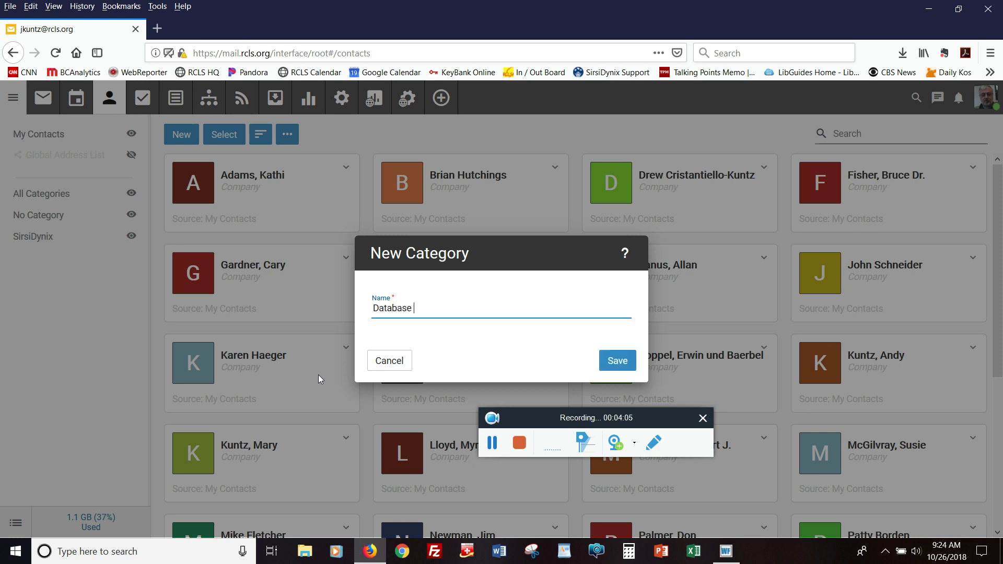
{"action": "type", "text": "Vendors"}
{"action": "left_click", "coordinate": [619, 361]}
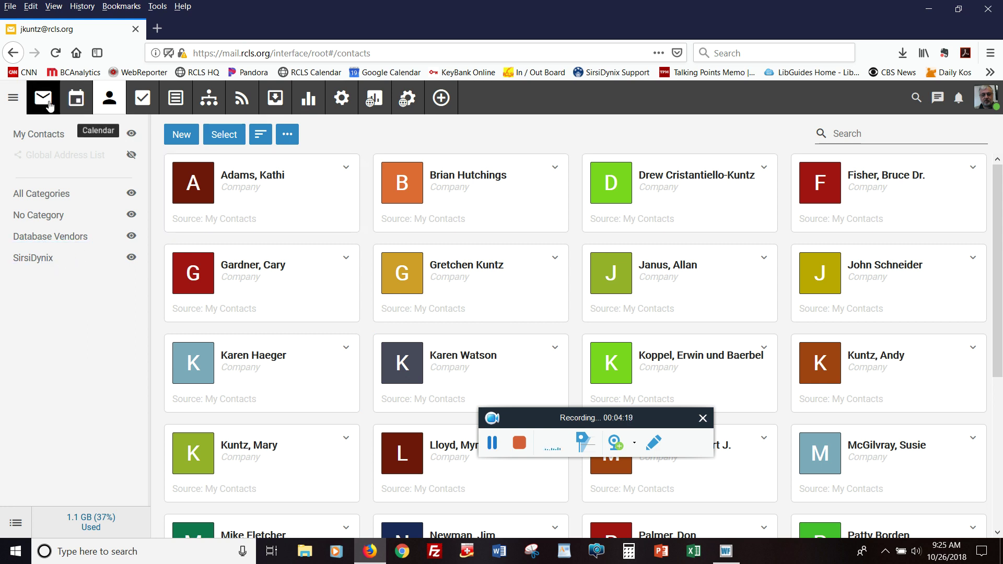
Examine the Categories section at the end of a blank new contact form, and close the form.
{"action": "left_click", "coordinate": [181, 135]}
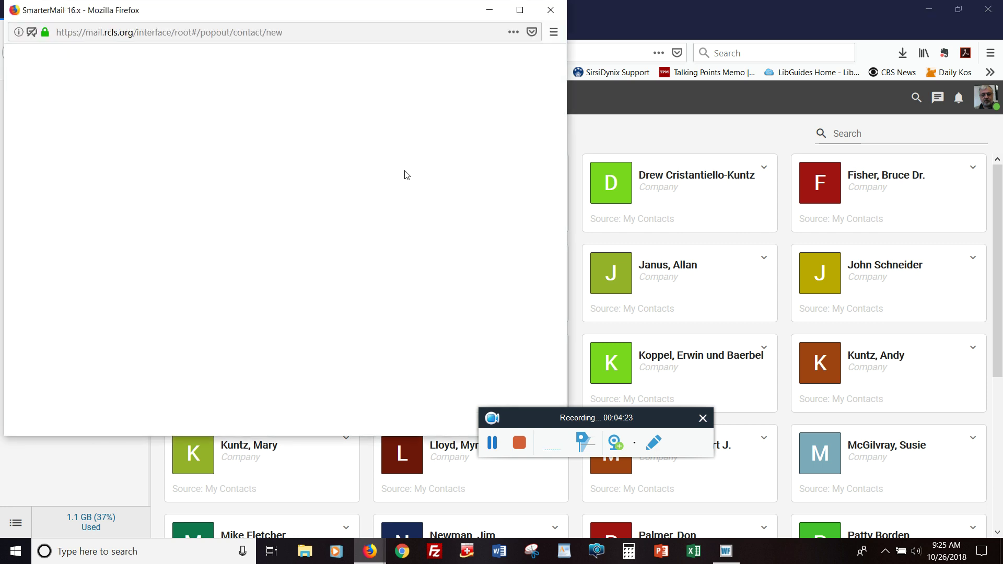
{"action": "scroll", "coordinate": [407, 174], "scroll_direction": "down", "scroll_amount": 3}
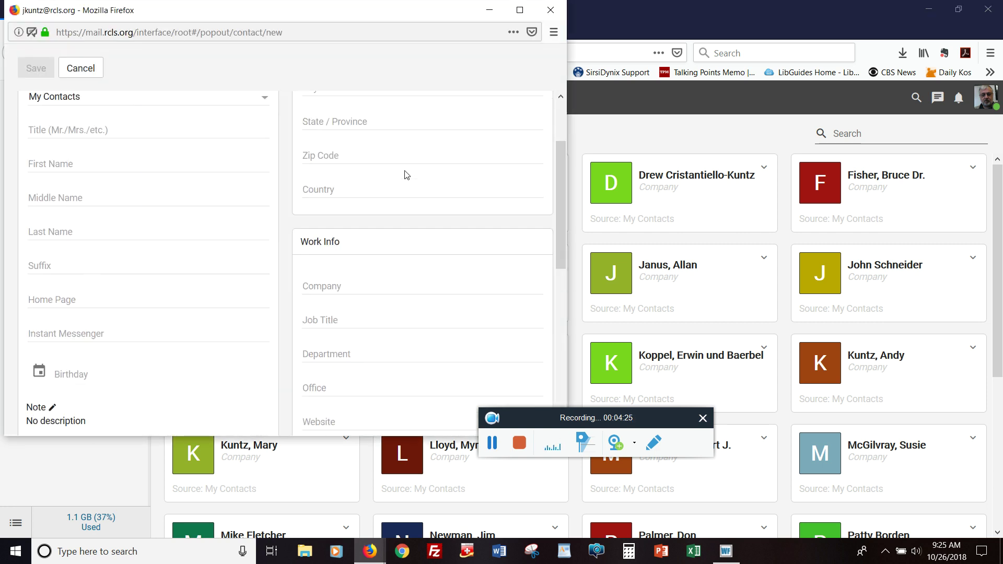
{"action": "scroll", "coordinate": [406, 174], "scroll_direction": "down", "scroll_amount": 6}
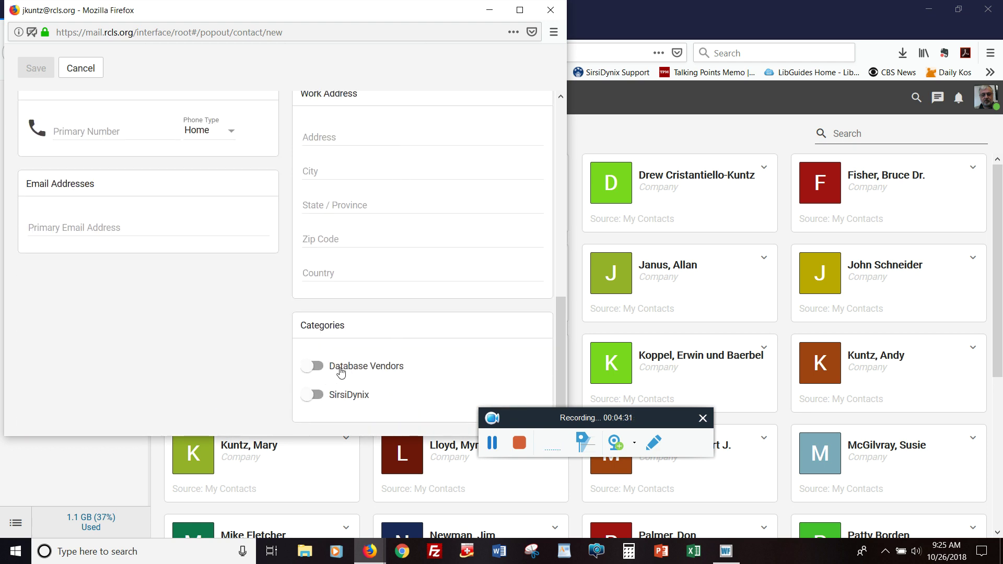
{"action": "left_click", "coordinate": [550, 10]}
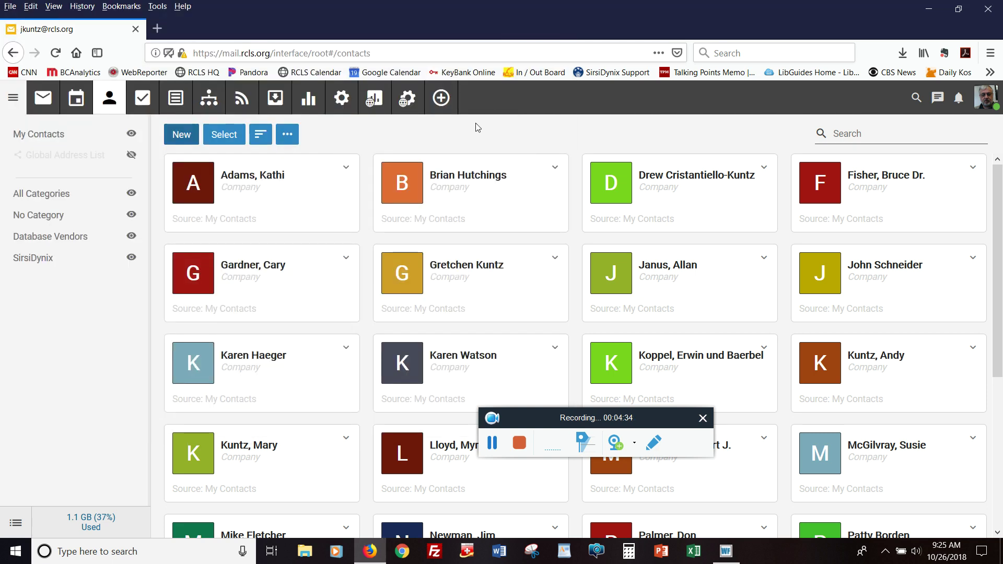
Assign the first contact in the list to the SirsiDynix category and save the contact.
{"action": "double_click", "coordinate": [325, 204]}
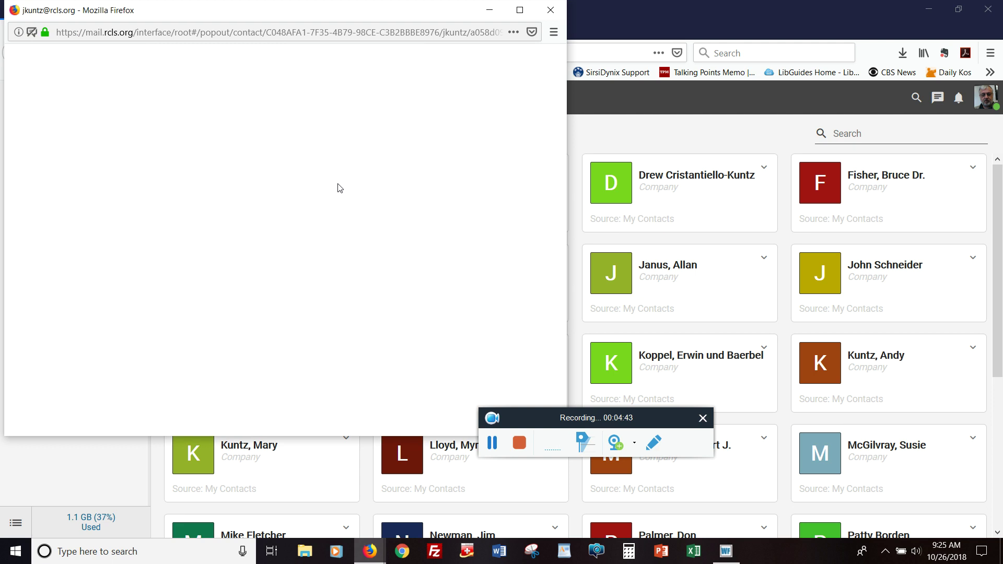
{"action": "scroll", "coordinate": [341, 184], "scroll_direction": "down", "scroll_amount": 8}
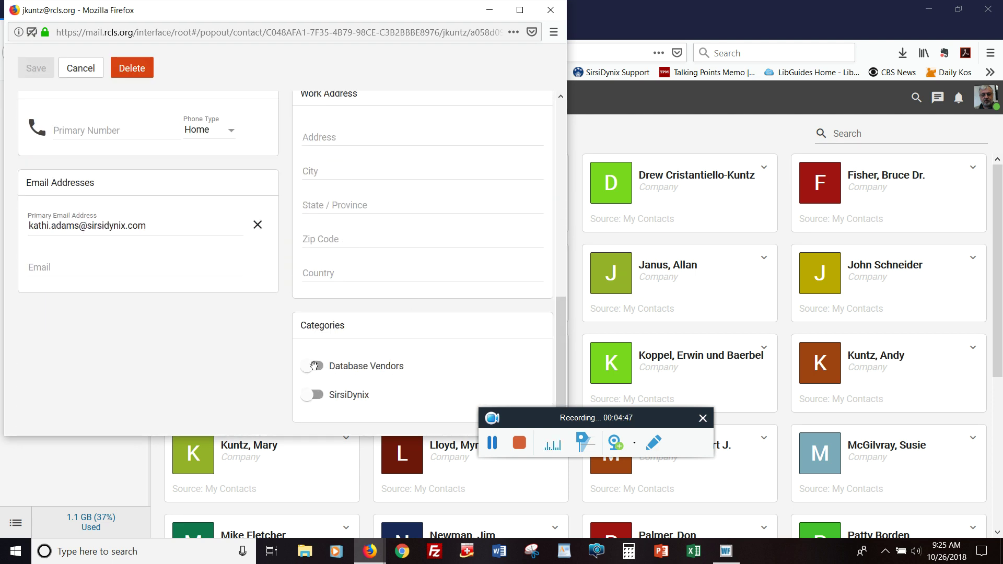
{"action": "left_click", "coordinate": [312, 394]}
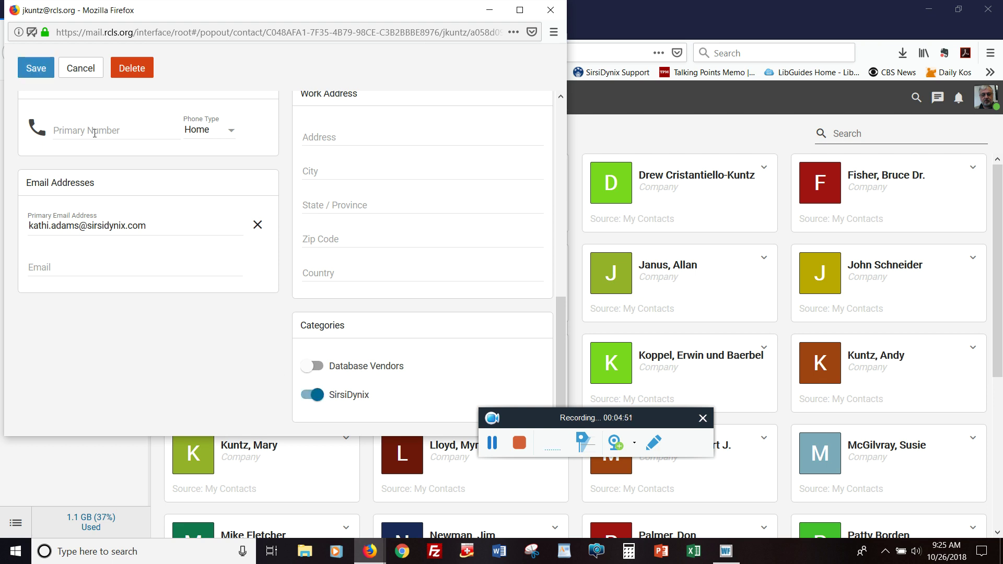
{"action": "left_click", "coordinate": [49, 72]}
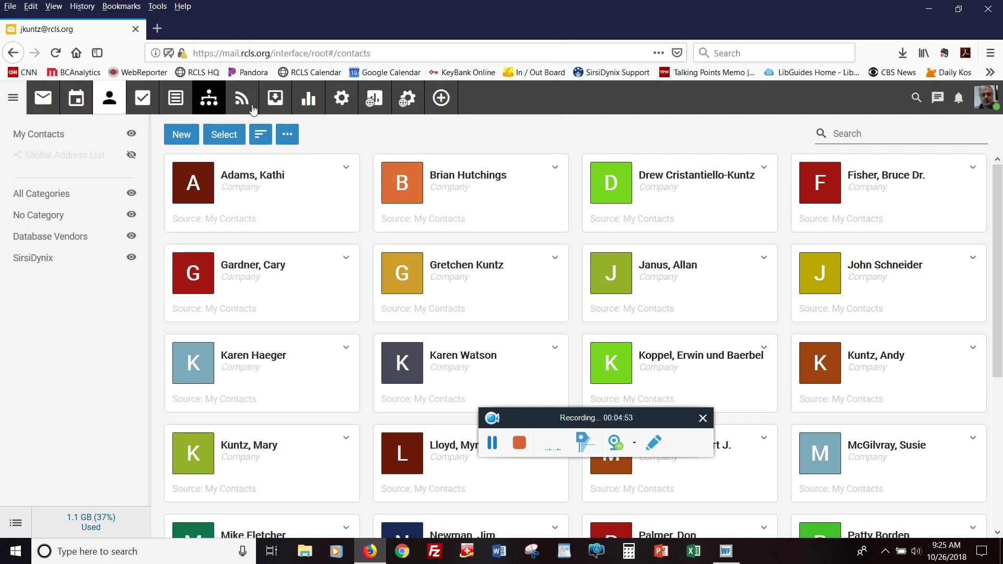
Assign the second contact in the list to the SirsiDynix category and save the contact.
{"action": "left_click", "coordinate": [455, 183]}
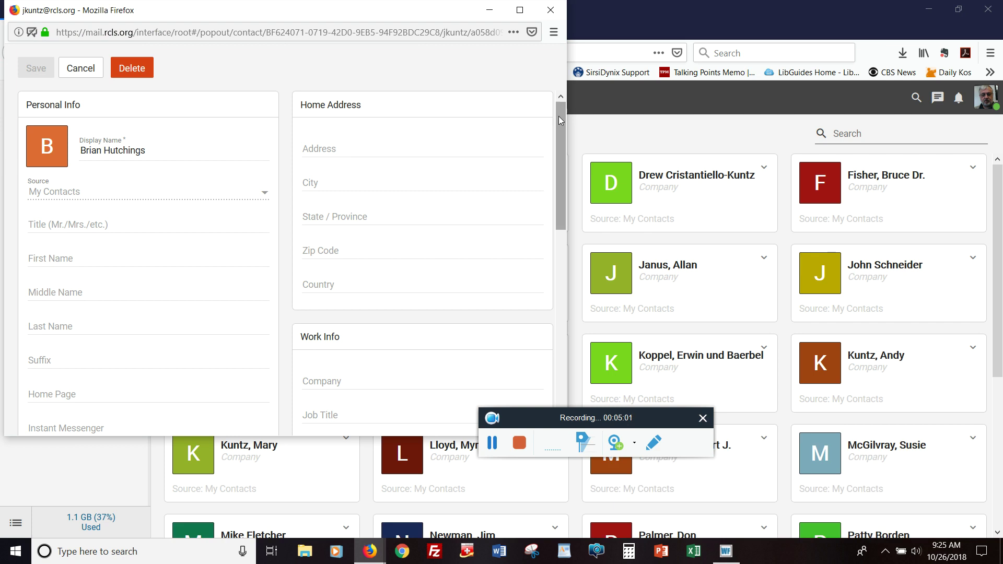
{"action": "left_click_drag", "start_coordinate": [559, 116], "coordinate": [532, 326]}
{"action": "left_click", "coordinate": [312, 395]}
{"action": "left_click", "coordinate": [36, 68]}
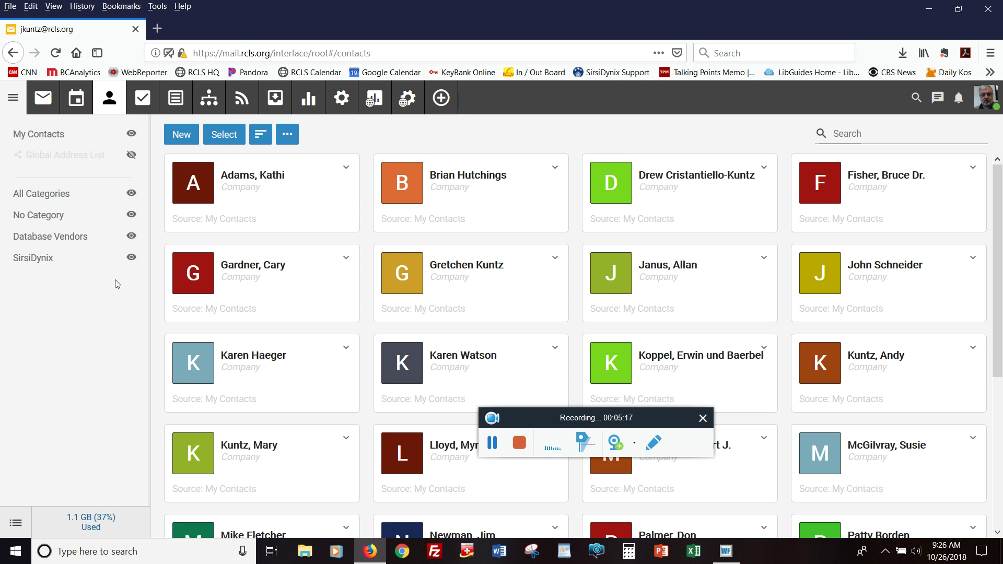
Hide the Database Vendors and No Category groups so only SirsiDynix contacts are listed.
{"action": "left_click", "coordinate": [132, 236]}
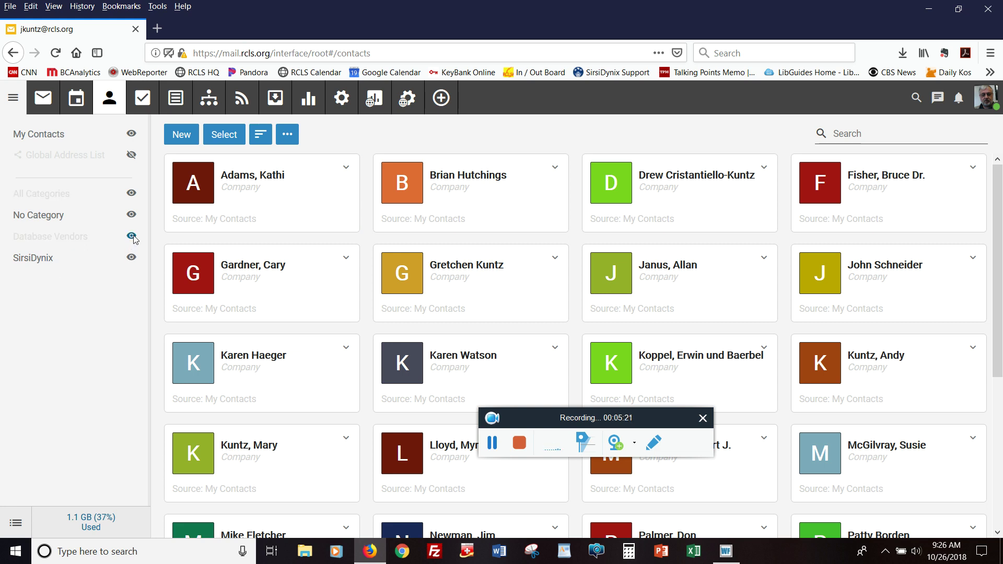
{"action": "left_click", "coordinate": [132, 216]}
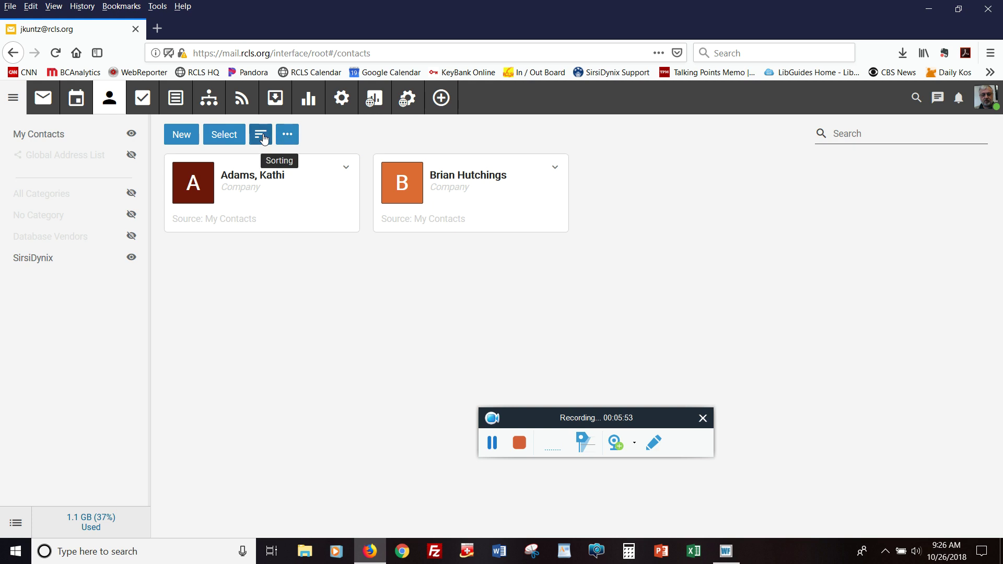
Examine the Outlook, import and export options for contacts, and close them without choosing one.
{"action": "left_click", "coordinate": [287, 135]}
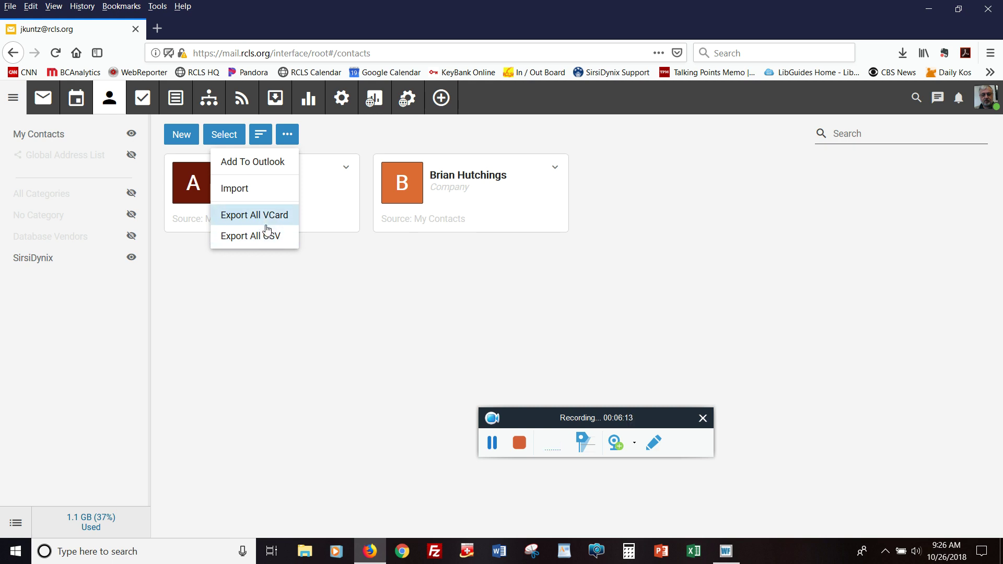
{"action": "left_click", "coordinate": [180, 262]}
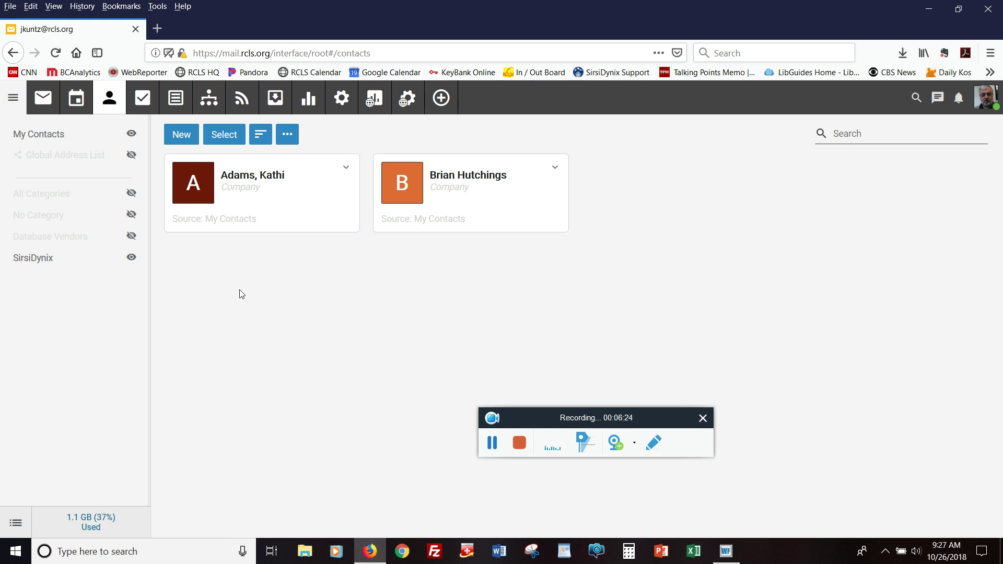
Start a new email from the mailbox and browse the My Contacts list in its recipient picker.
{"action": "left_click", "coordinate": [44, 99]}
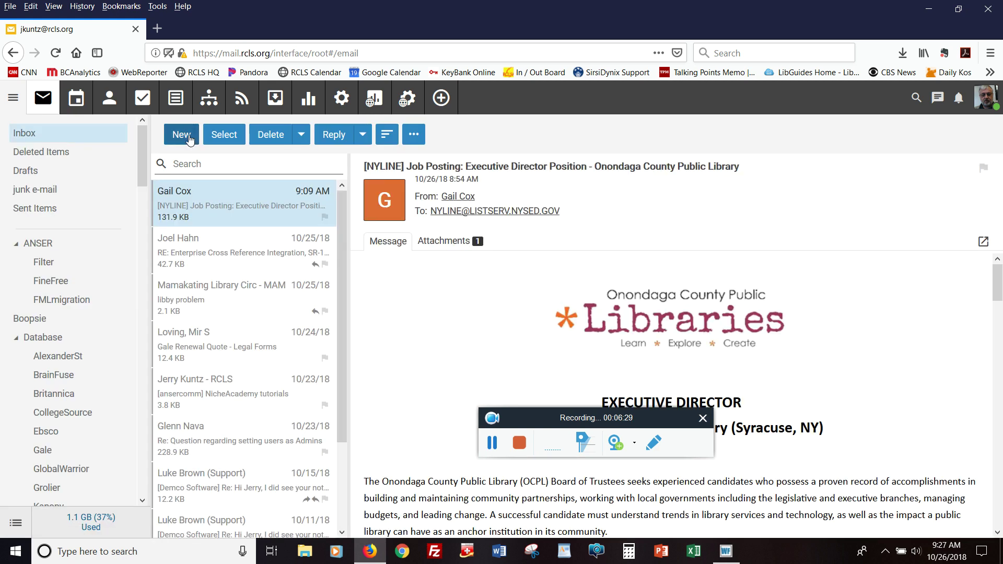
{"action": "left_click", "coordinate": [193, 139]}
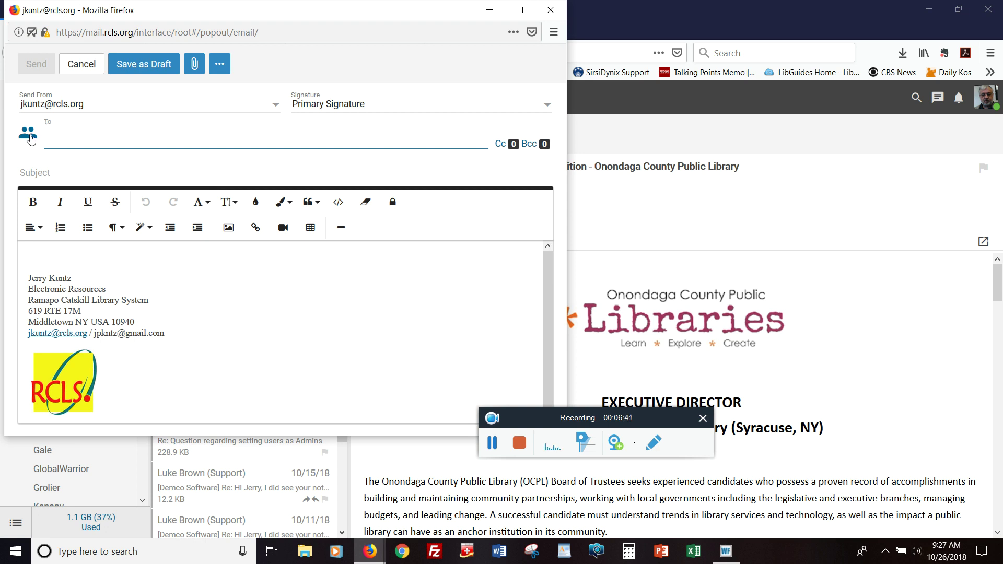
{"action": "left_click", "coordinate": [28, 133]}
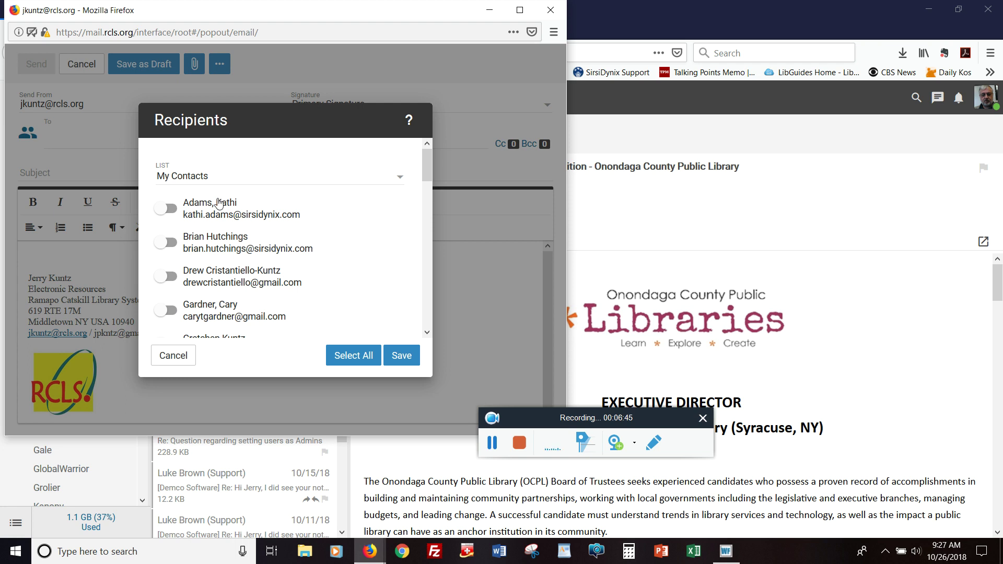
{"action": "scroll", "coordinate": [219, 198], "scroll_direction": "down", "scroll_amount": 2}
{"action": "scroll", "coordinate": [219, 198], "scroll_direction": "down", "scroll_amount": 12}
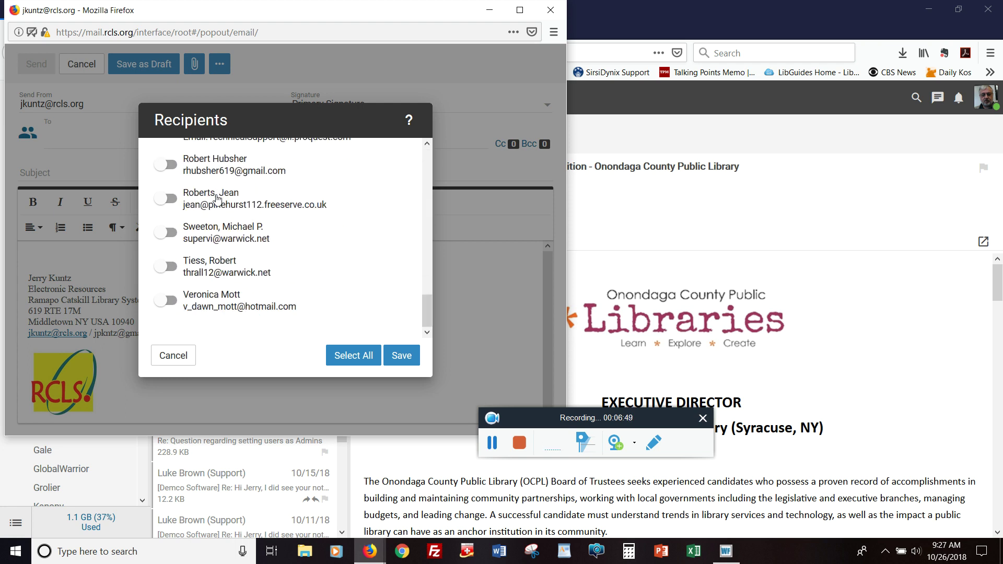
{"action": "scroll", "coordinate": [233, 212], "scroll_direction": "up", "scroll_amount": 3}
{"action": "scroll", "coordinate": [232, 209], "scroll_direction": "up", "scroll_amount": 10}
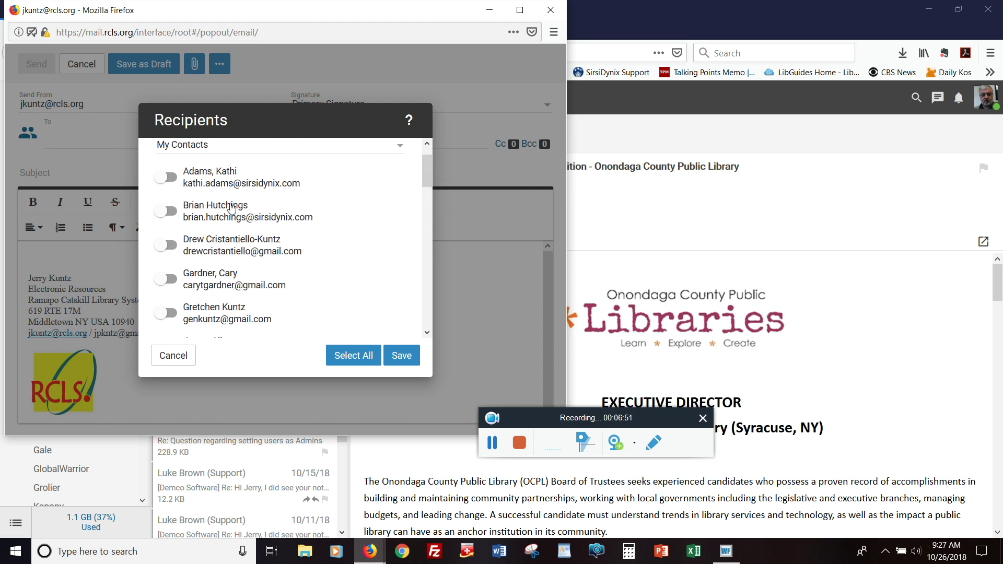
{"action": "scroll", "coordinate": [232, 209], "scroll_direction": "down", "scroll_amount": 1}
{"action": "scroll", "coordinate": [293, 188], "scroll_direction": "up", "scroll_amount": 1}
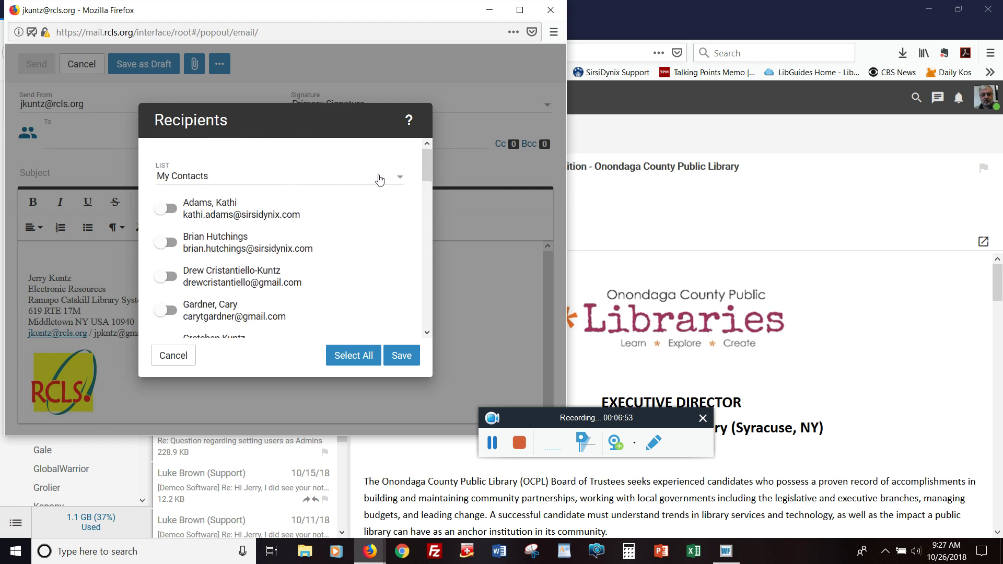
Switch the recipient list to the SirsiDynix category and add all of its contacts as recipients of the email.
{"action": "left_click", "coordinate": [398, 180]}
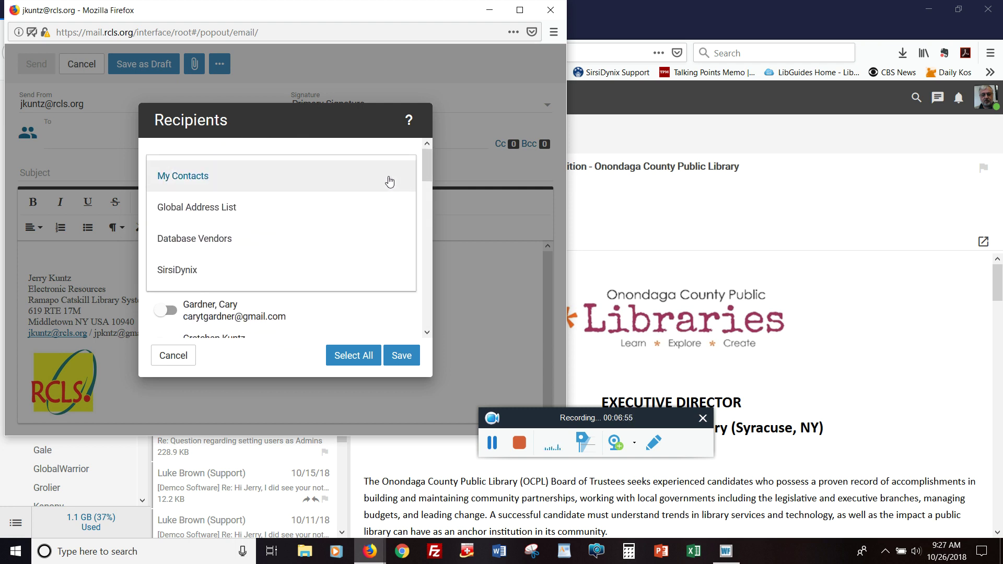
{"action": "left_click", "coordinate": [197, 270]}
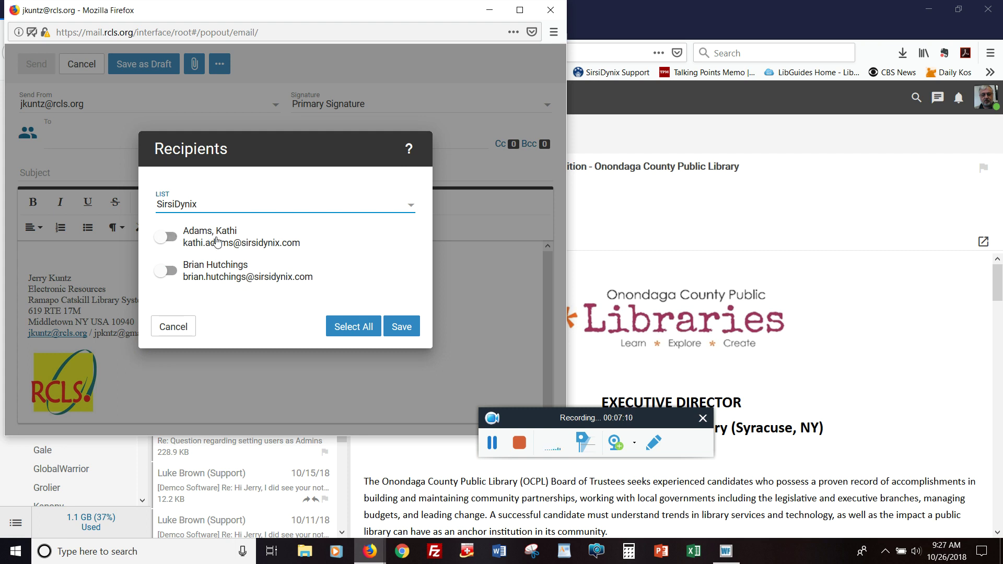
{"action": "left_click", "coordinate": [337, 328]}
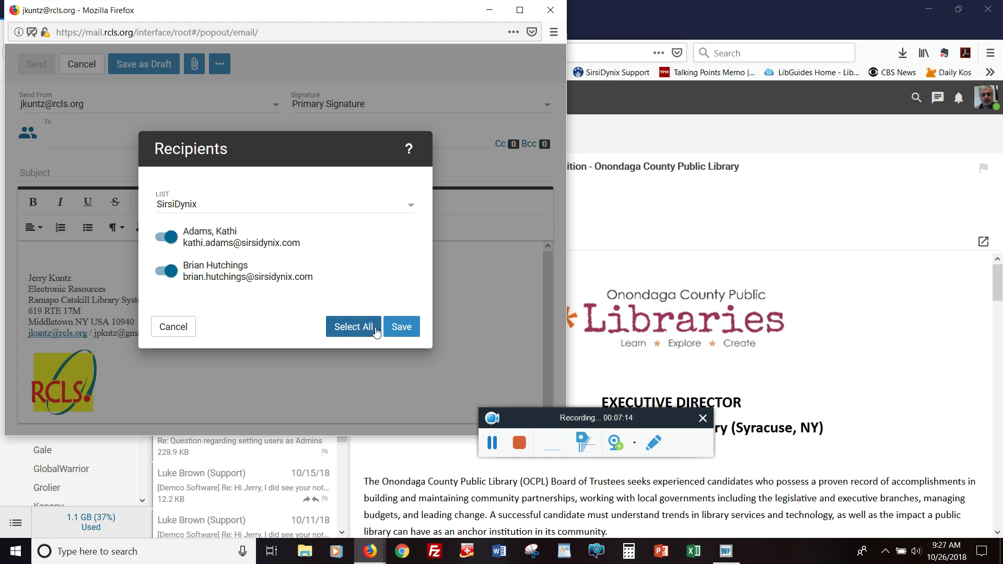
{"action": "left_click", "coordinate": [388, 329]}
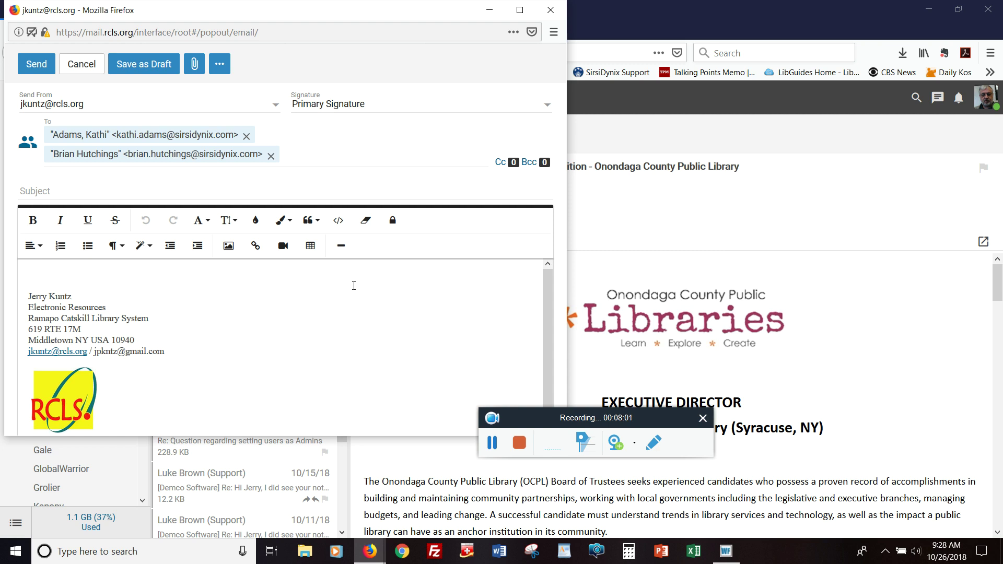
Discard the unsent email without saving it and return to the contacts.
{"action": "left_click", "coordinate": [547, 19]}
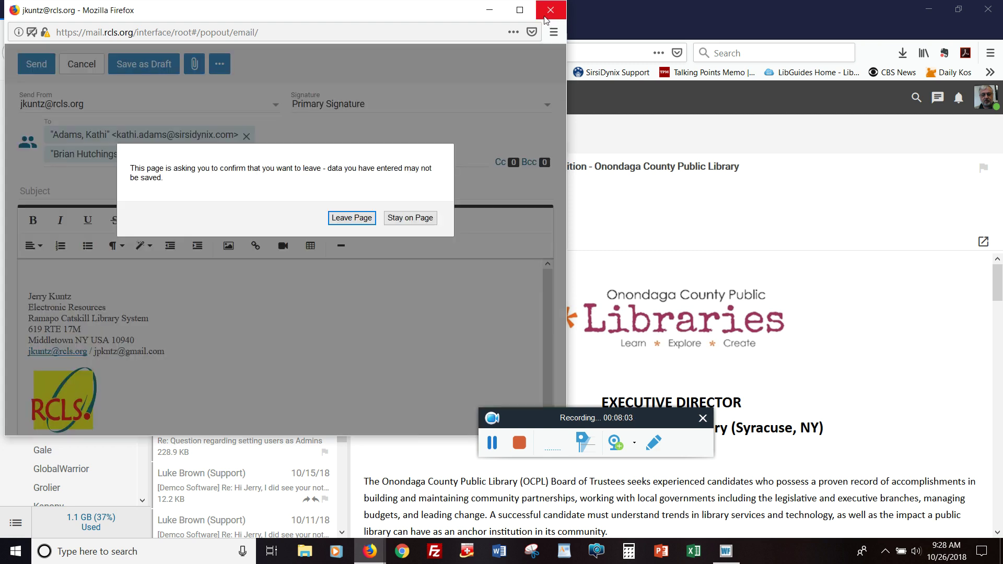
{"action": "left_click", "coordinate": [359, 218]}
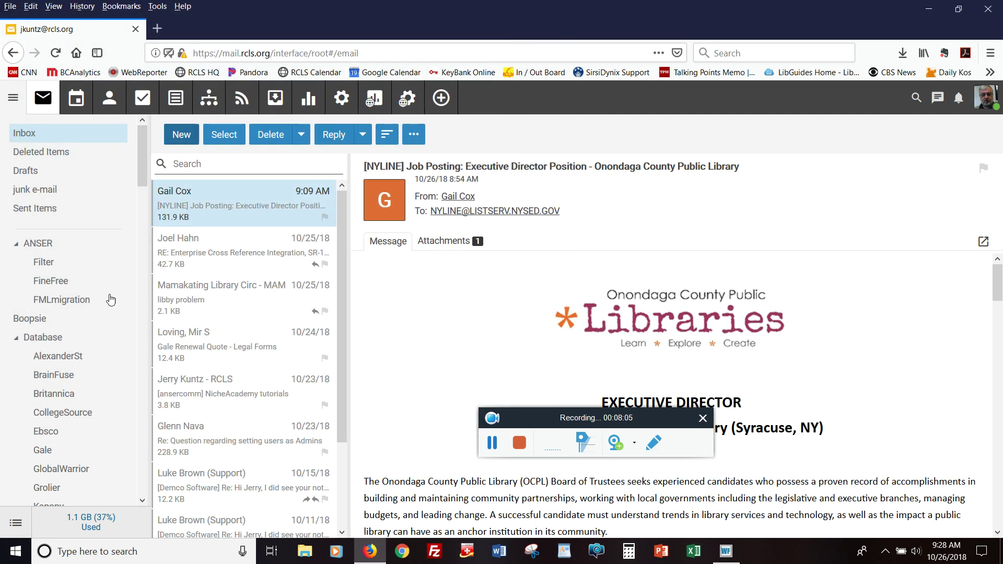
{"action": "left_click", "coordinate": [104, 107]}
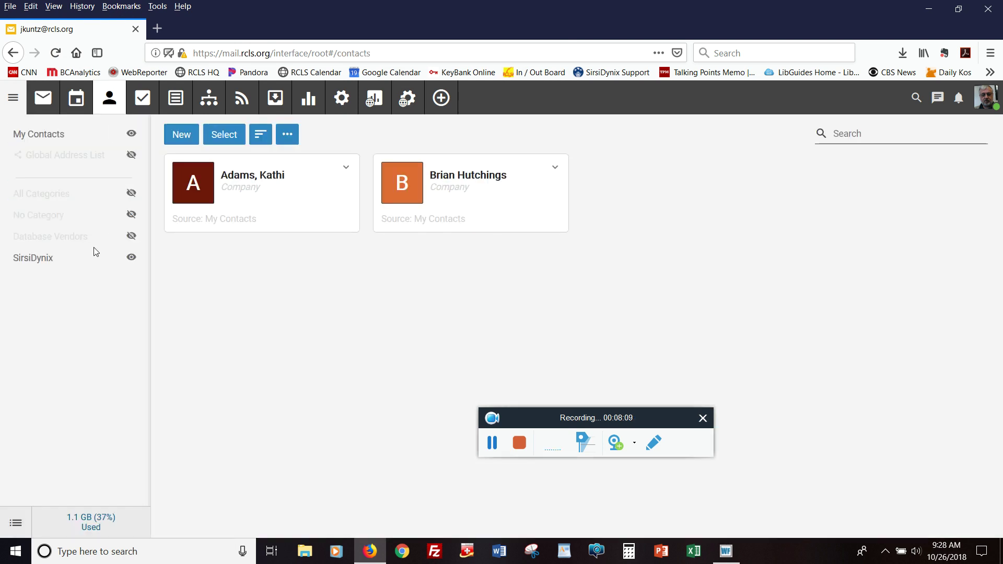